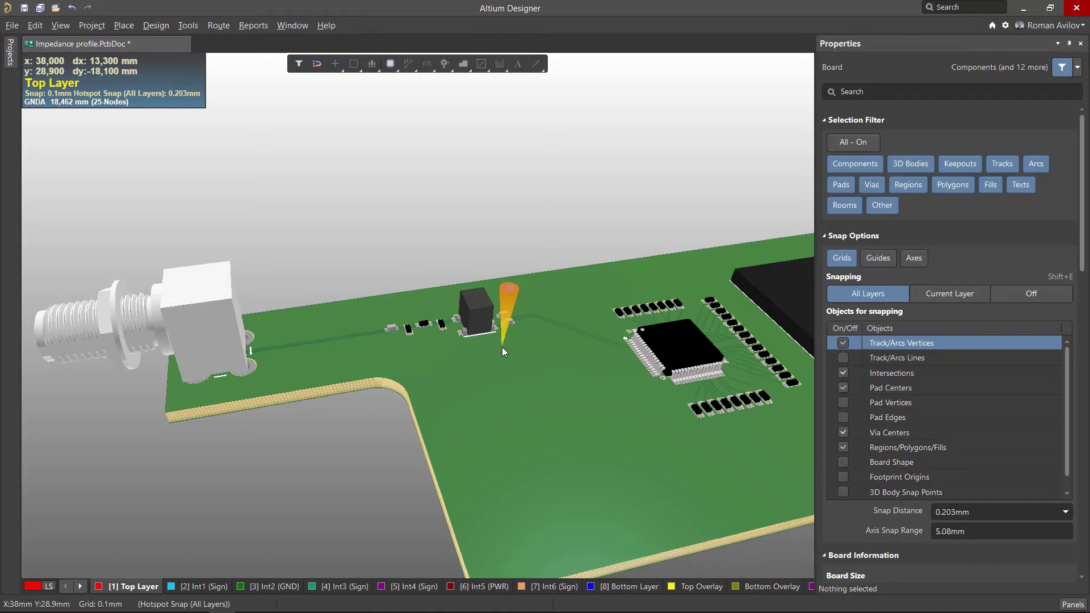
Switch the board from 3D to 2D, show only Top Layer copper, and zoom in
ctrl+scroll(502, 346, up, 5)
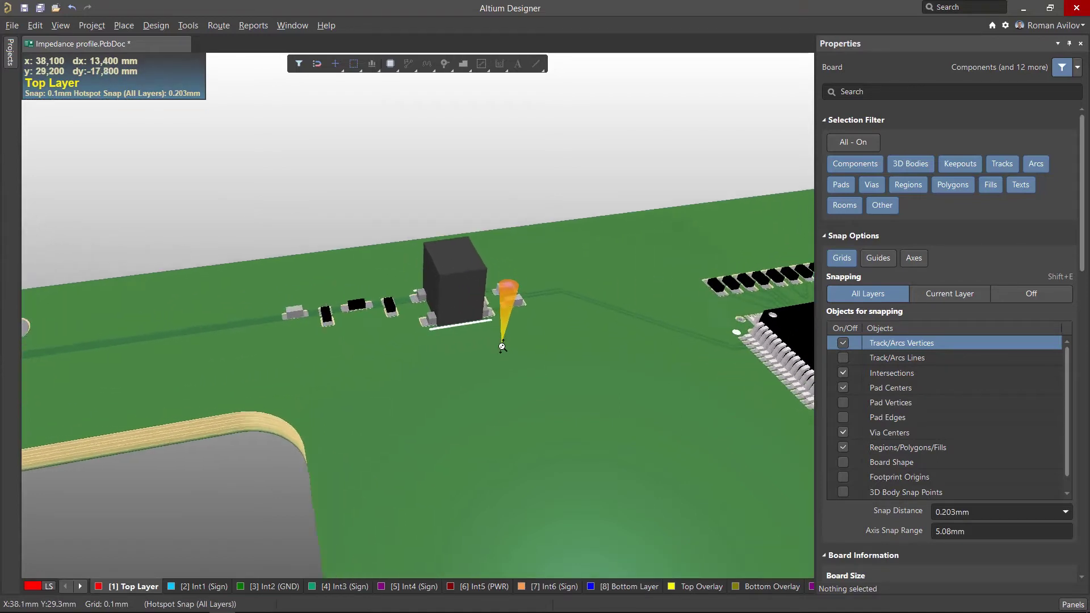
ctrl+scroll(501, 346, down, 4)
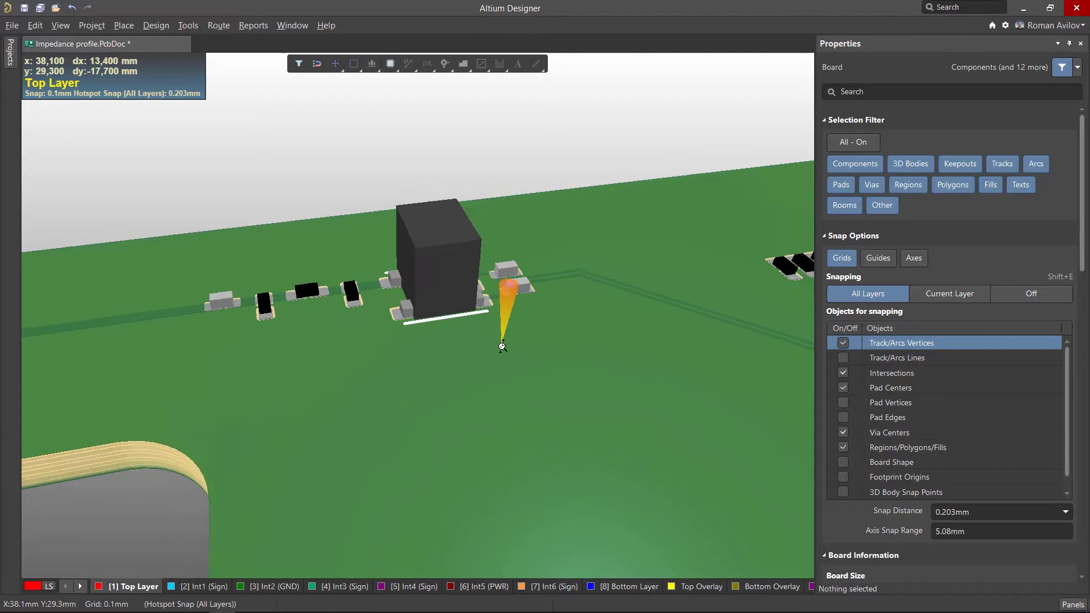
ctrl+scroll(501, 347, down, 2)
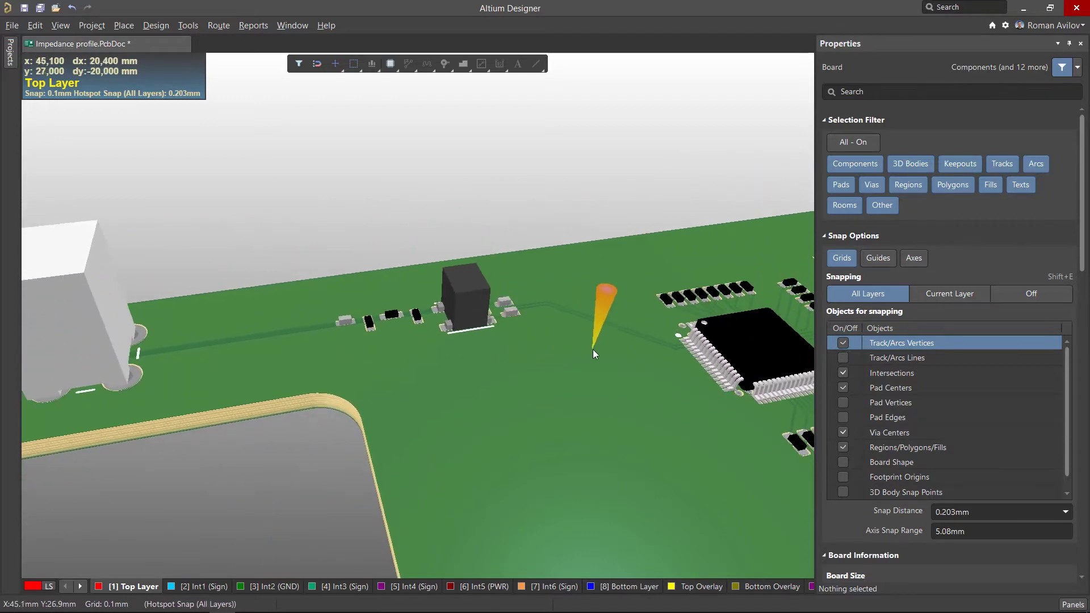
ctrl+scroll(611, 314, up, 3)
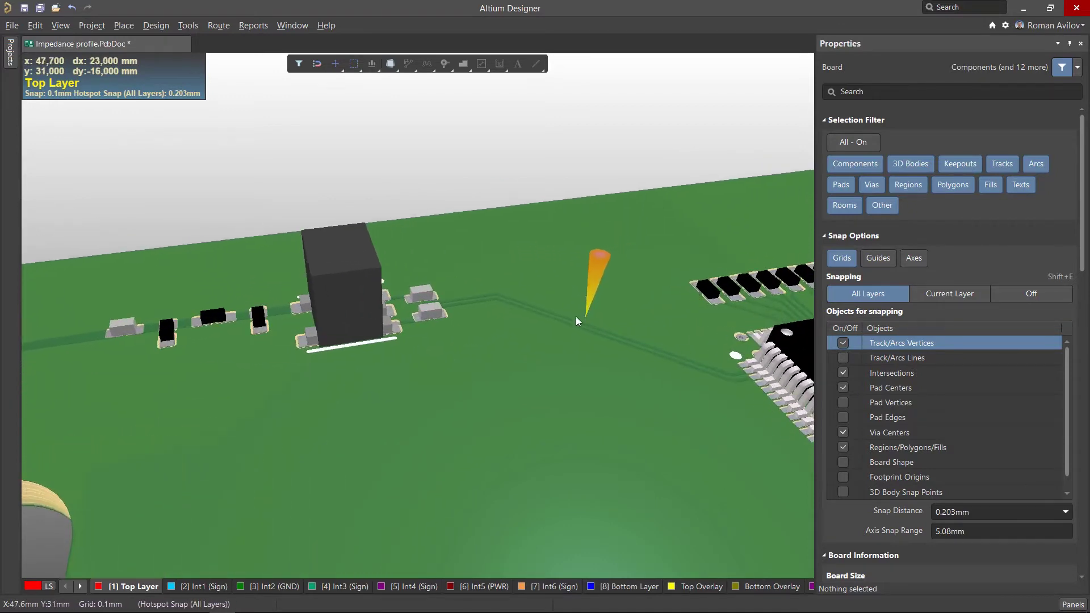
key(2)
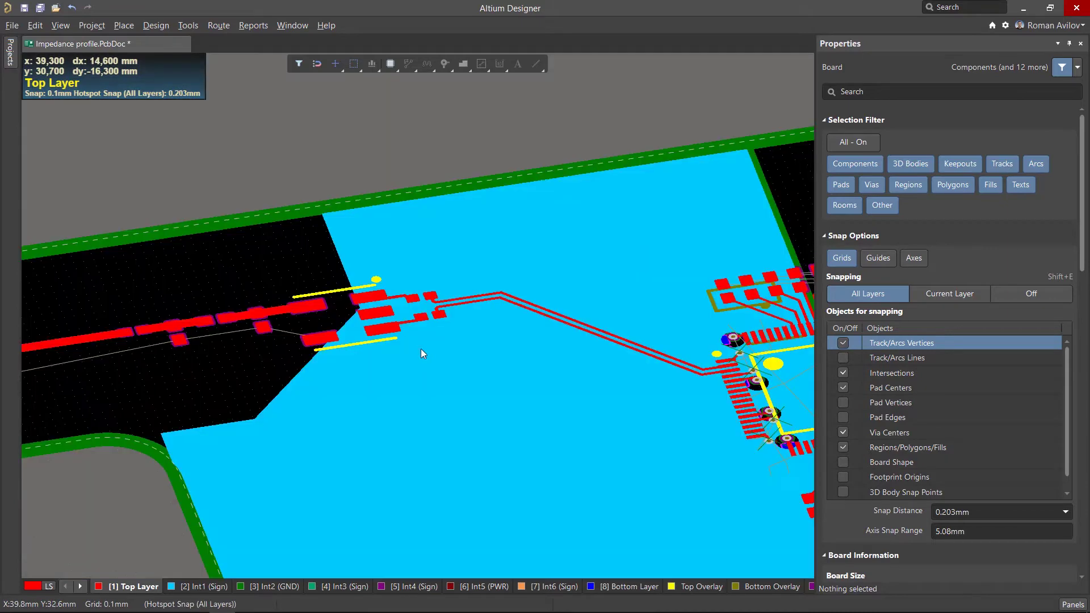
key(shift+s)
ctrl+scroll(357, 269, up, 5)
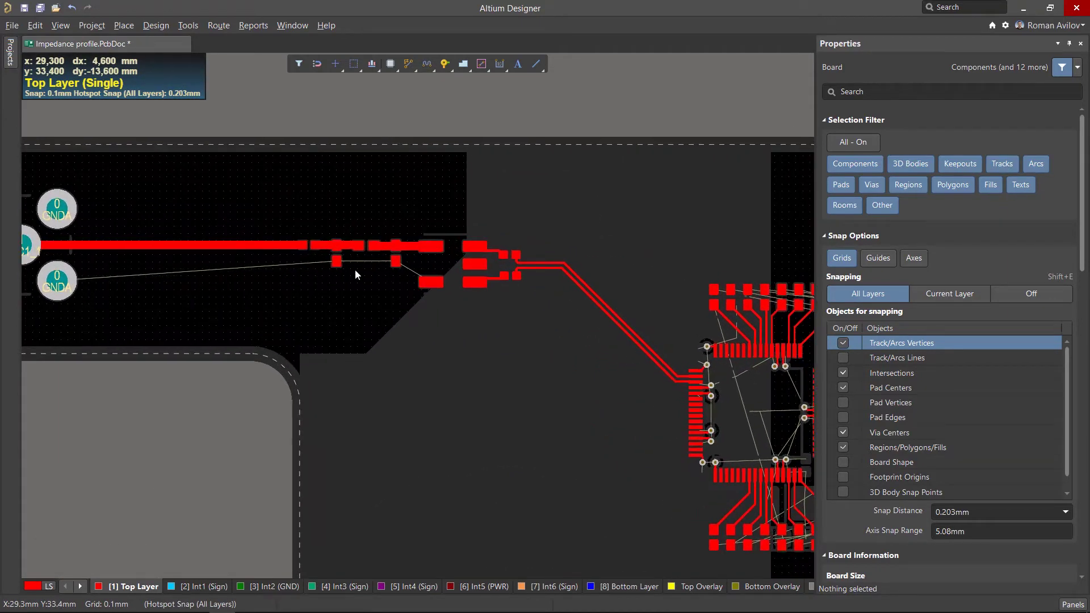
Open the Layer Stack Manager from the Design menu
click(155, 26)
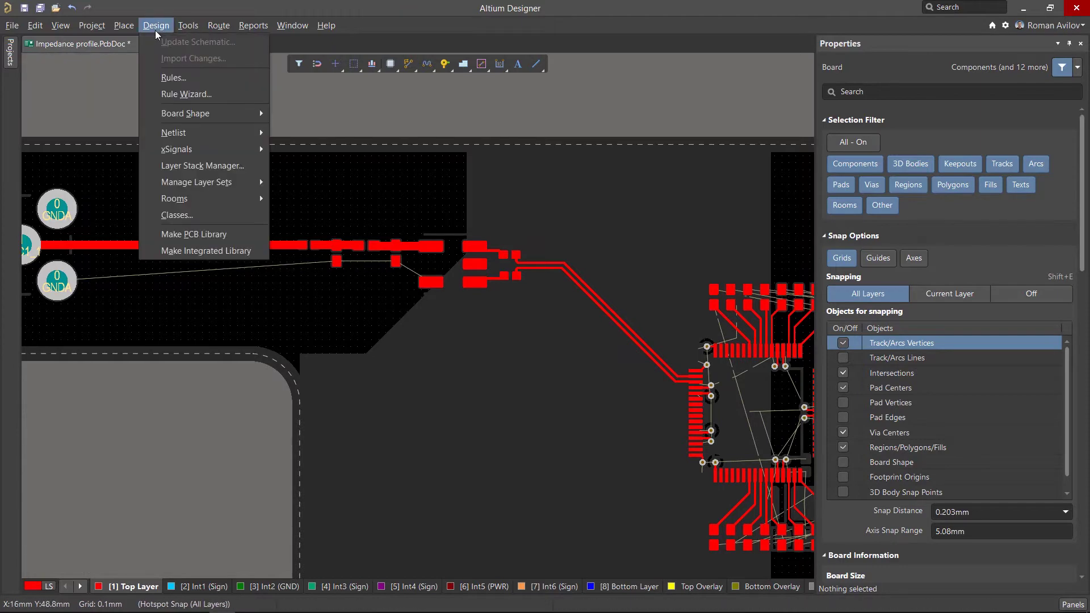
click(192, 169)
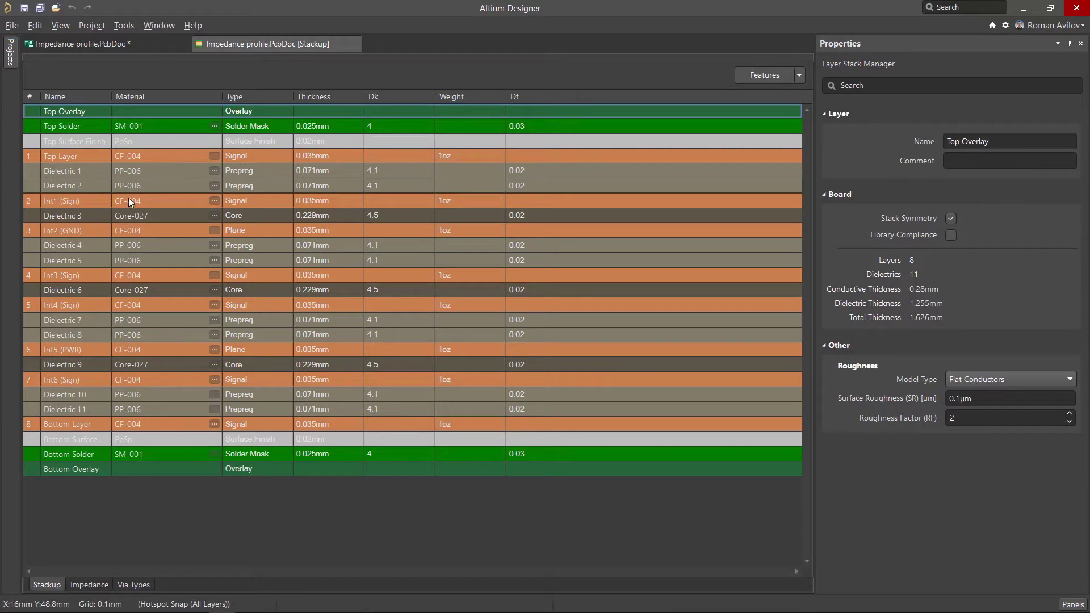
Add impedance profile S50 as Single type with 50 Ω target and 10% tolerance
click(81, 587)
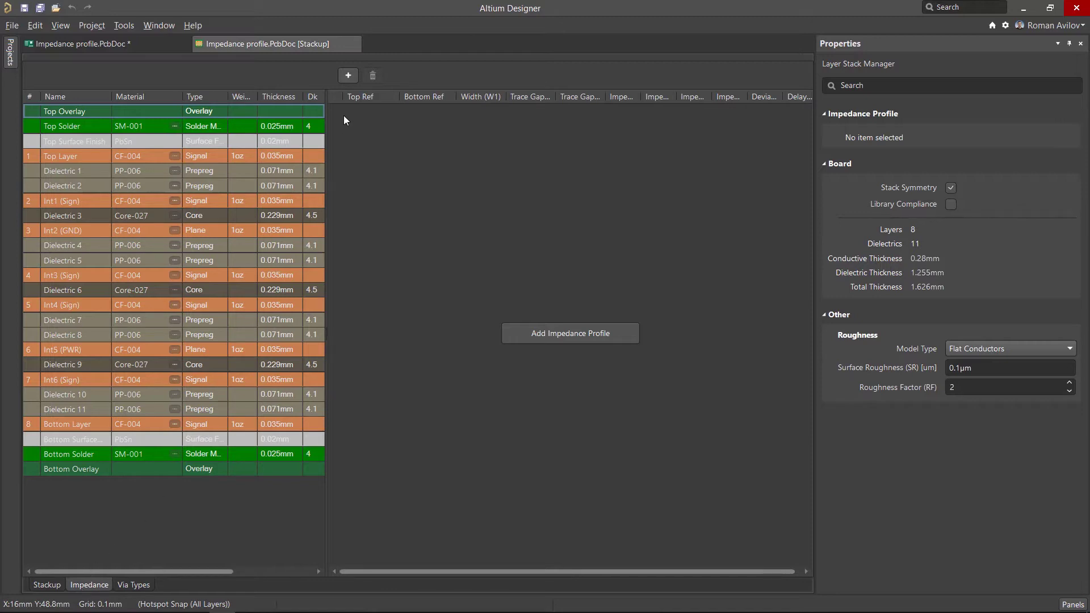
click(347, 77)
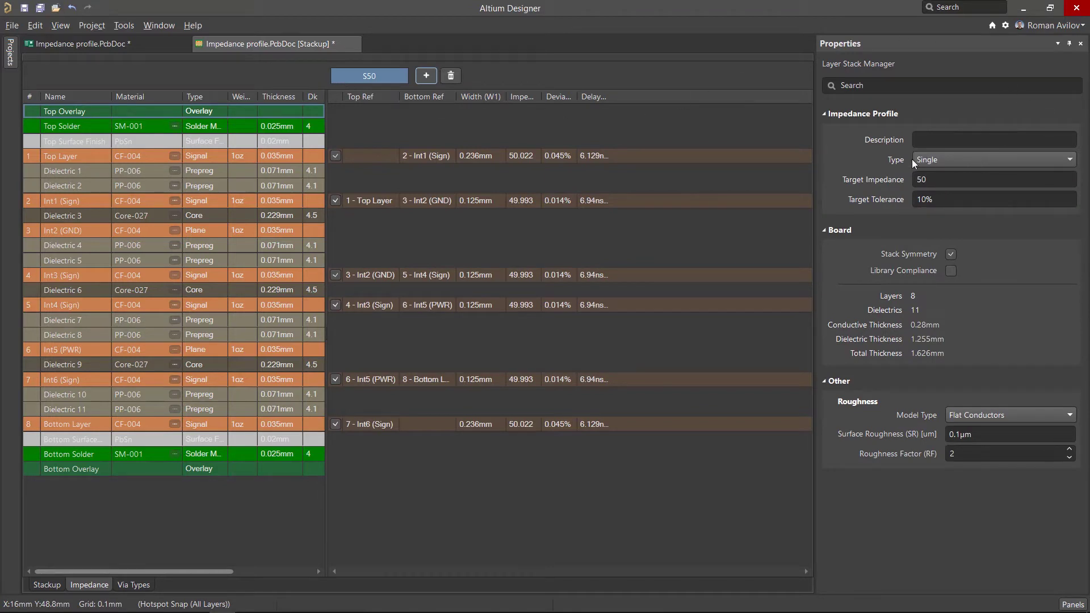
click(951, 160)
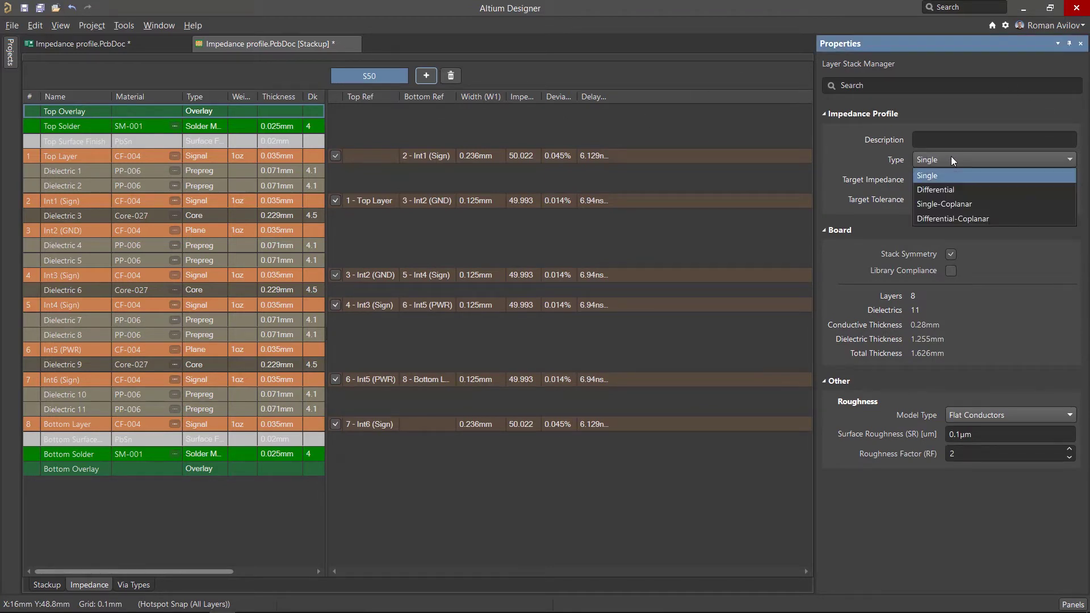
click(952, 160)
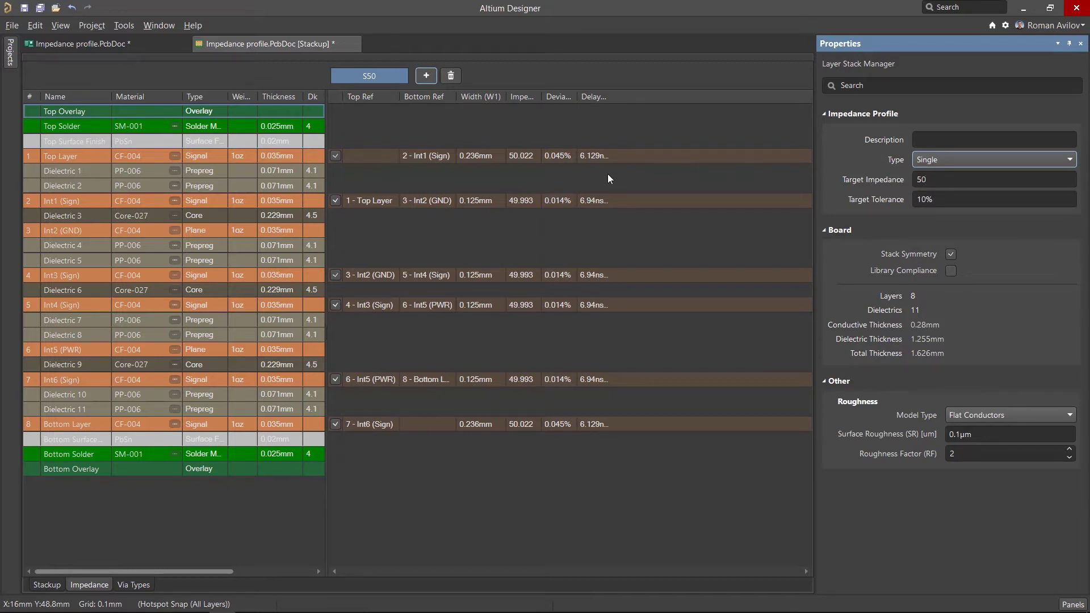
click(359, 156)
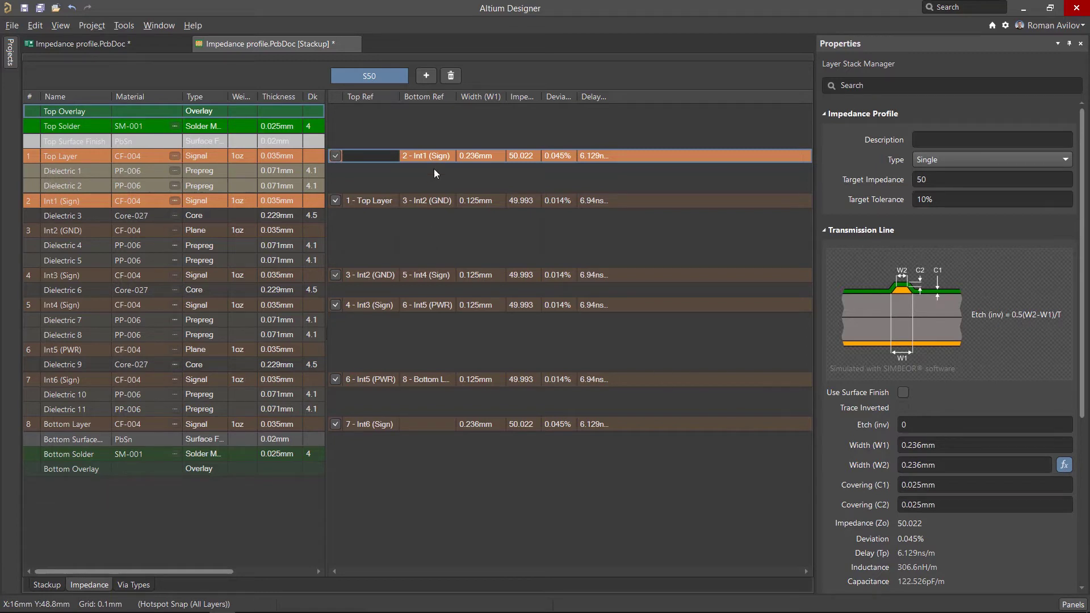
Review the S50 Top Layer, Int1 and Int3 rows and their reference layers
click(448, 158)
click(448, 158)
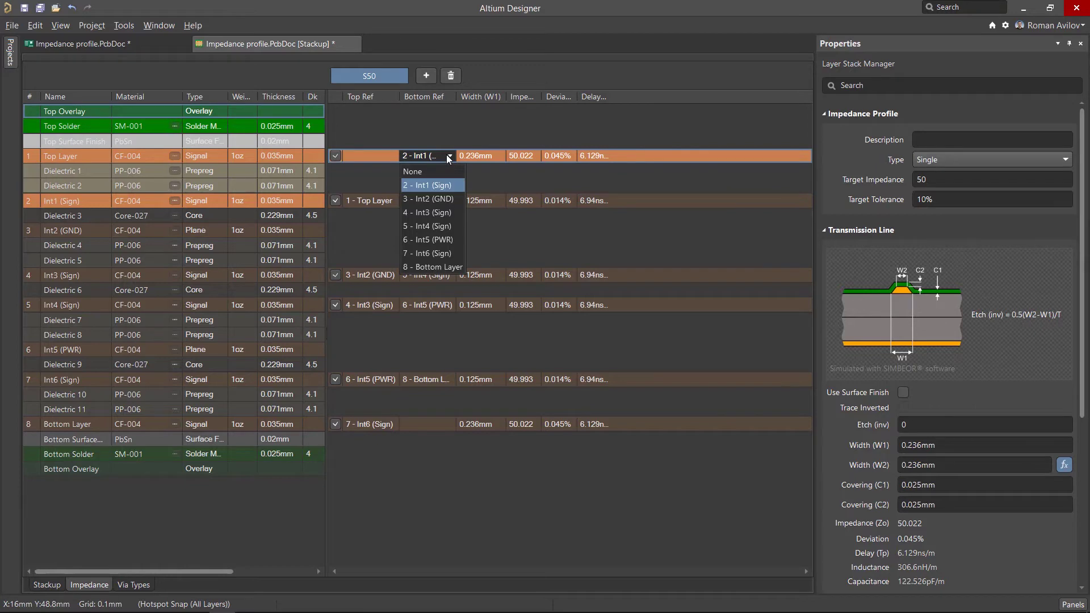
click(447, 155)
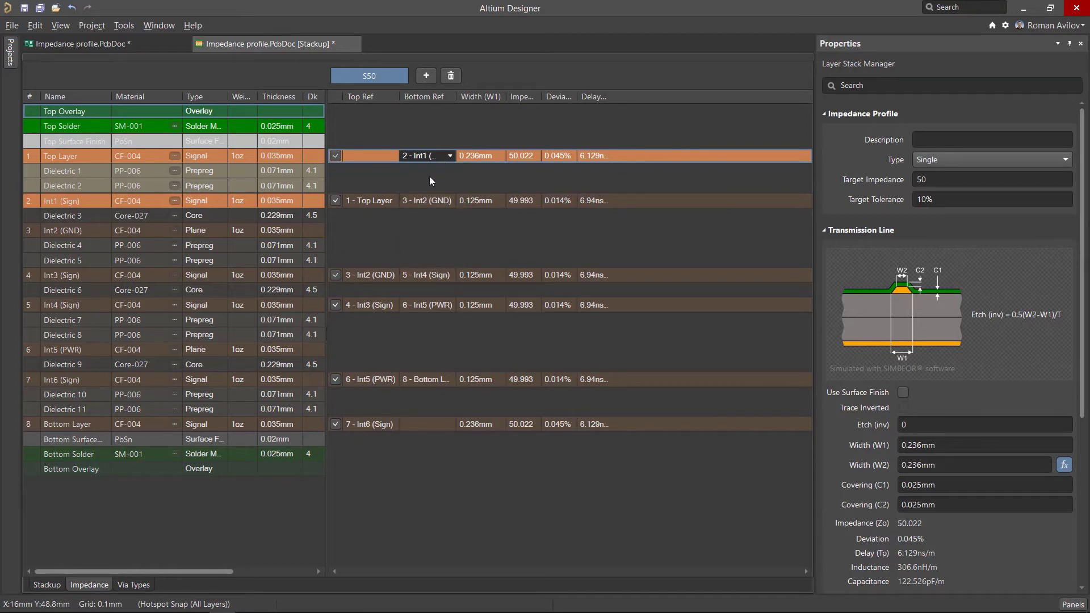
click(370, 202)
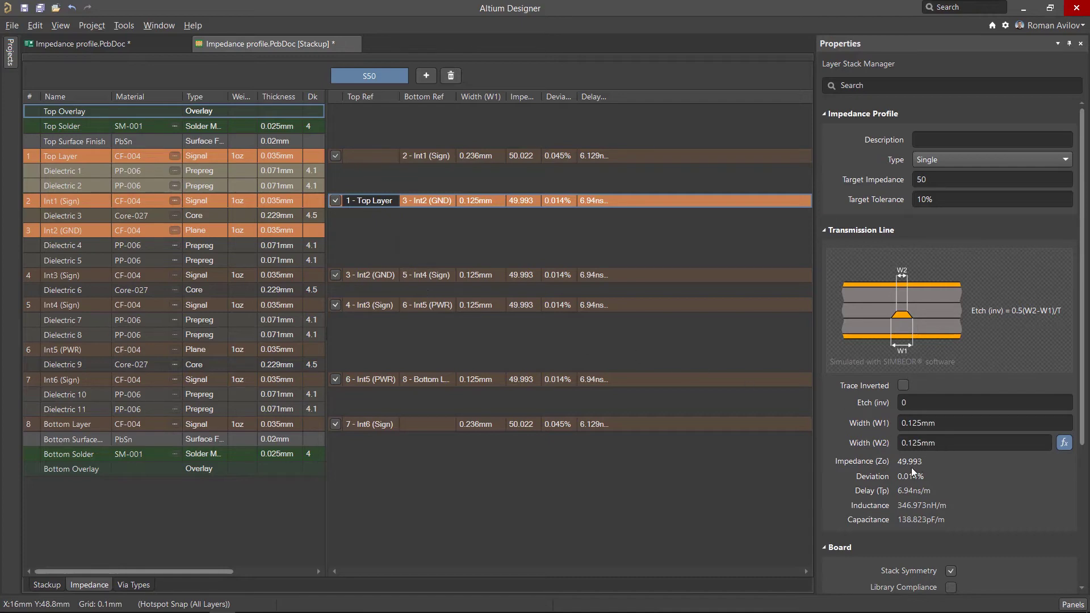
click(372, 276)
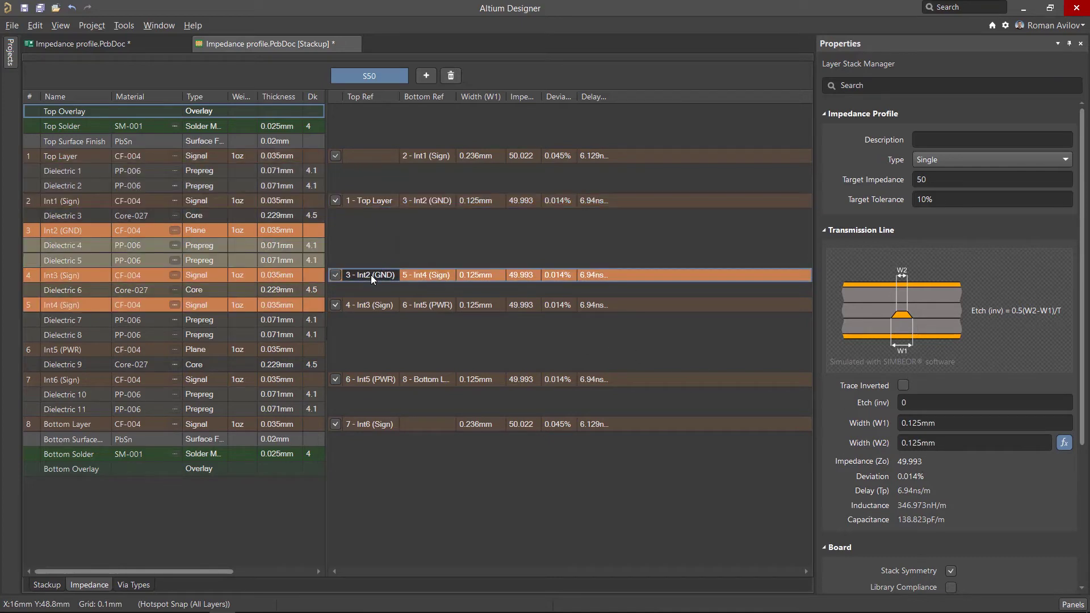
click(366, 157)
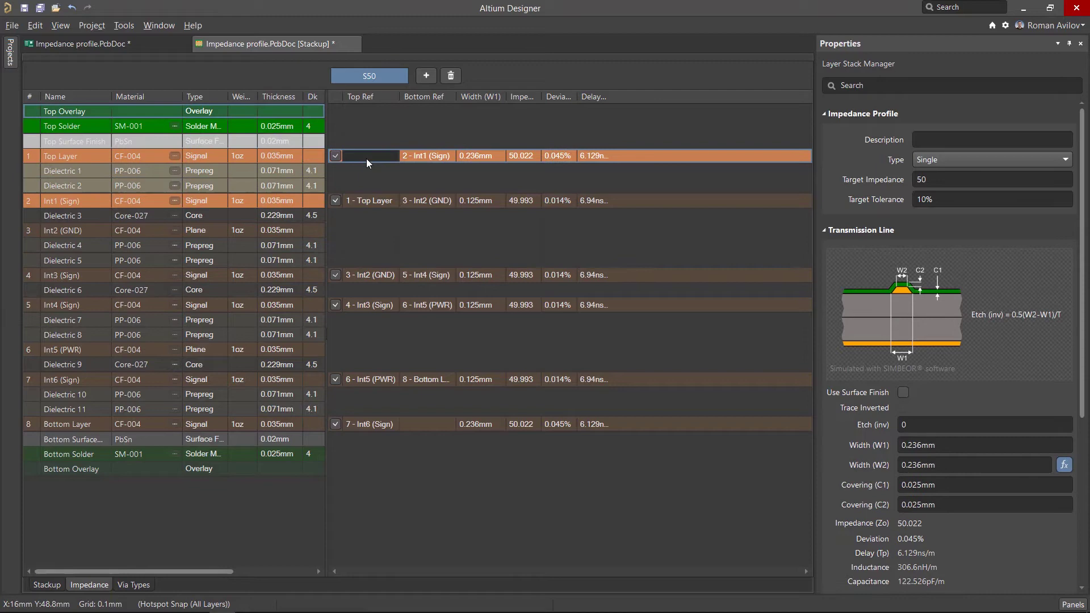
Enable Use Surface Finish for outer layers (0.224mm traces), leaving Int1's trace orientation unchanged
click(903, 393)
click(903, 393)
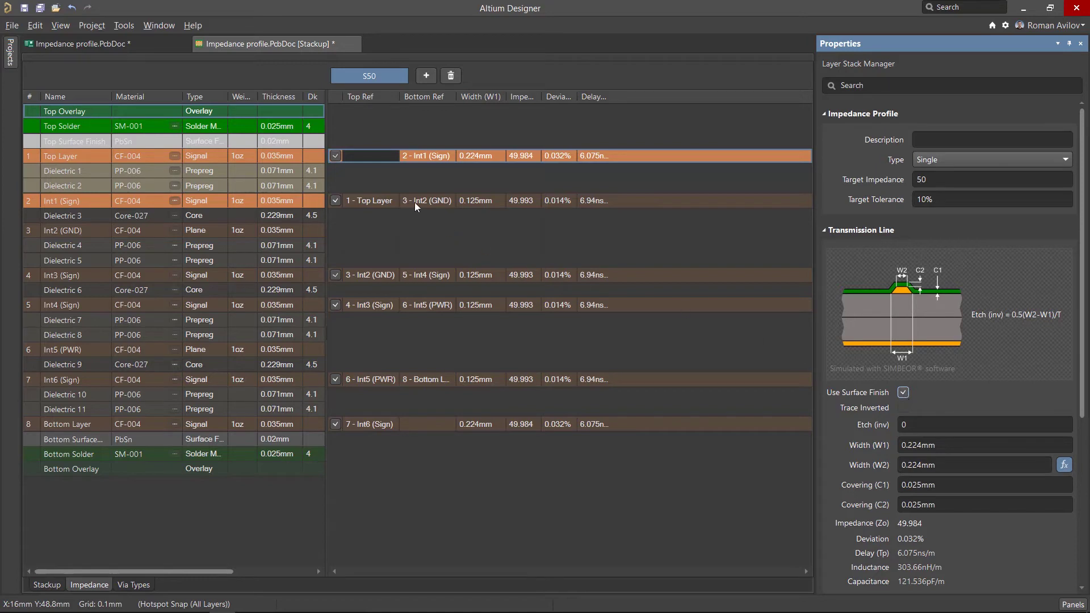
click(374, 208)
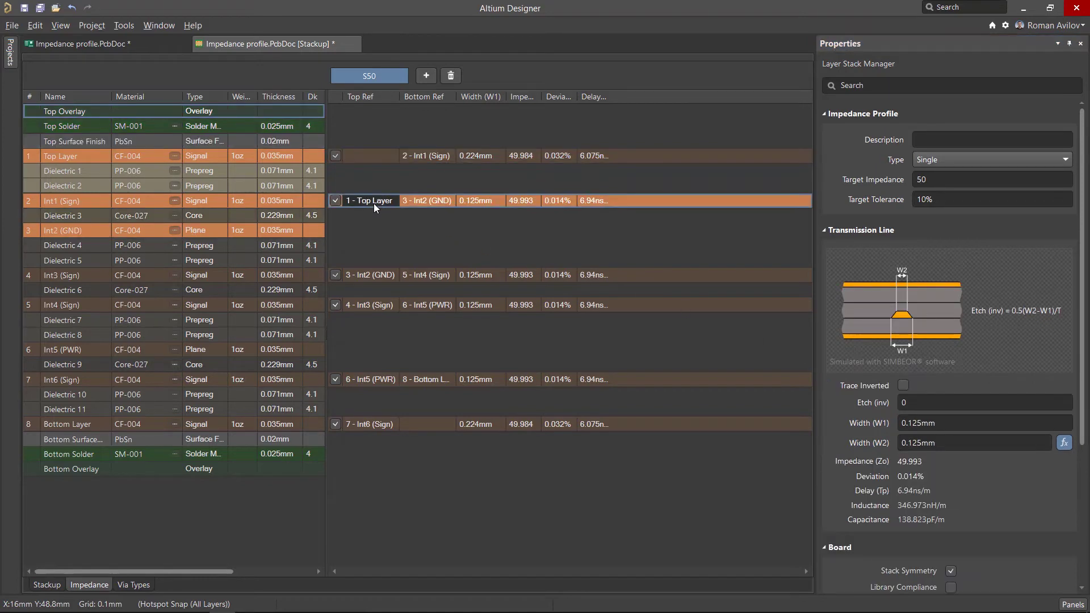
click(903, 390)
click(903, 386)
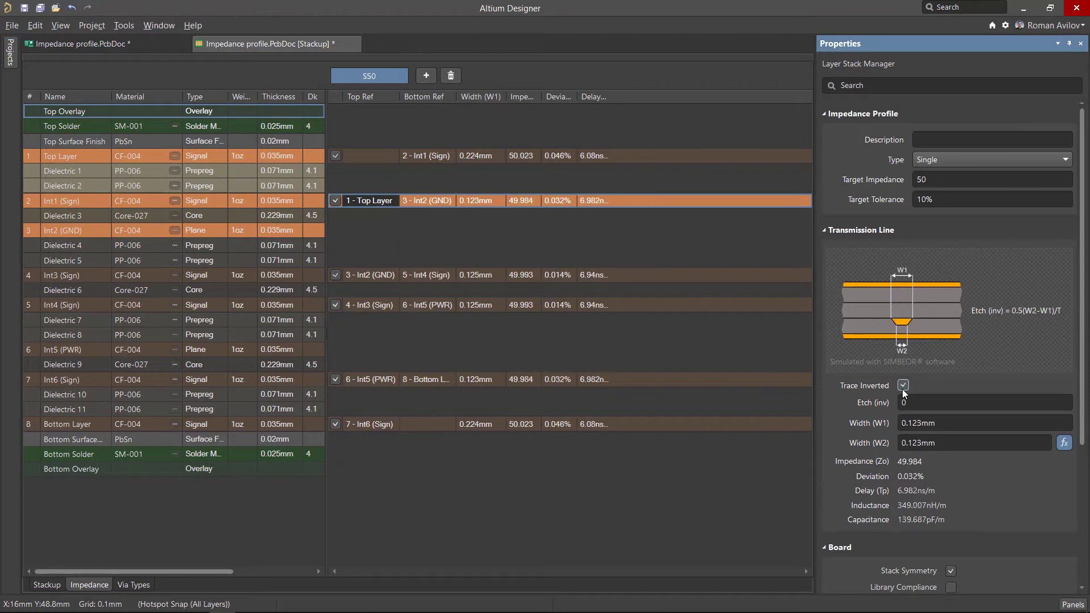
click(902, 386)
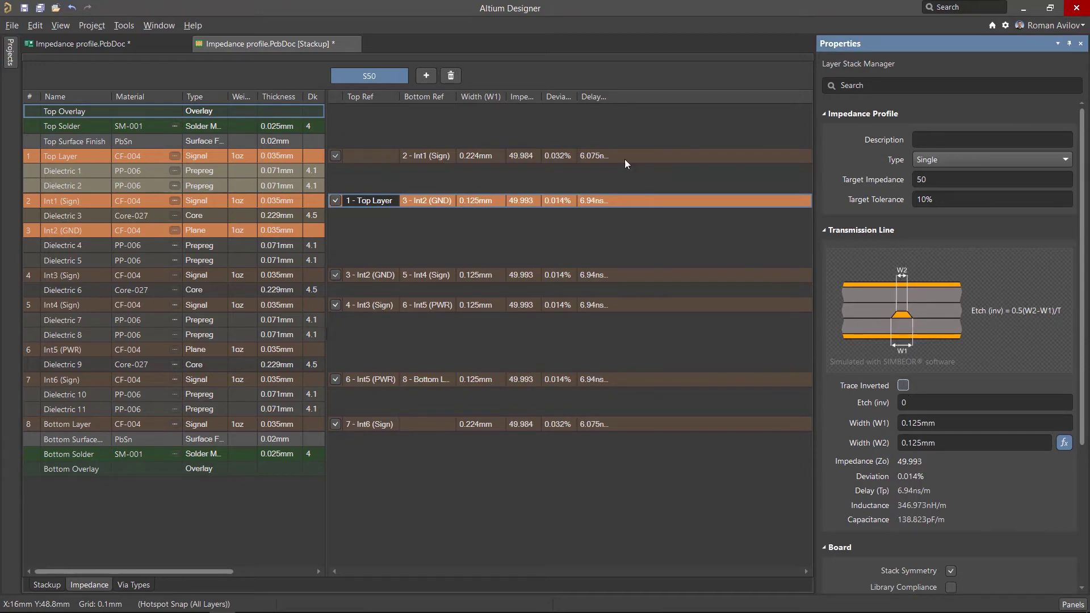
Add profile D100 as Differential with a 100 Ω target impedance
click(426, 75)
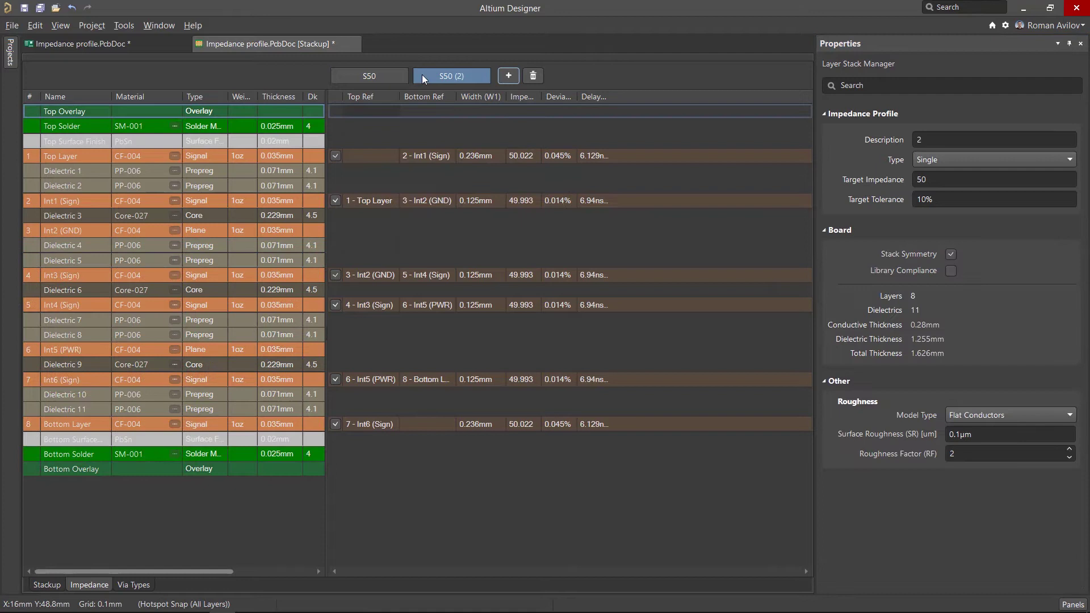
click(943, 157)
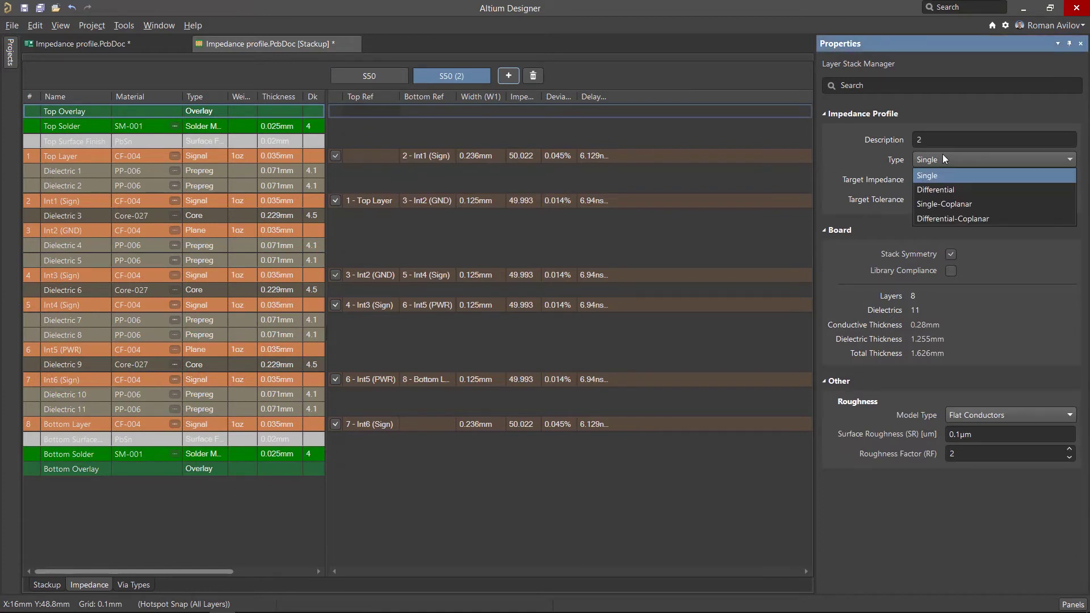
click(928, 187)
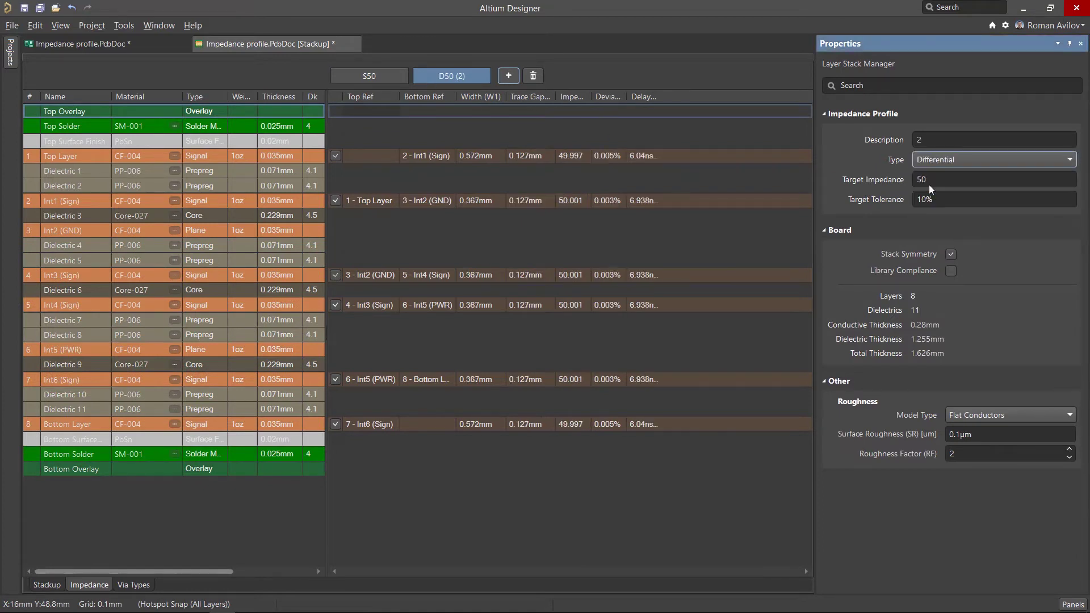
click(929, 178)
text(100)
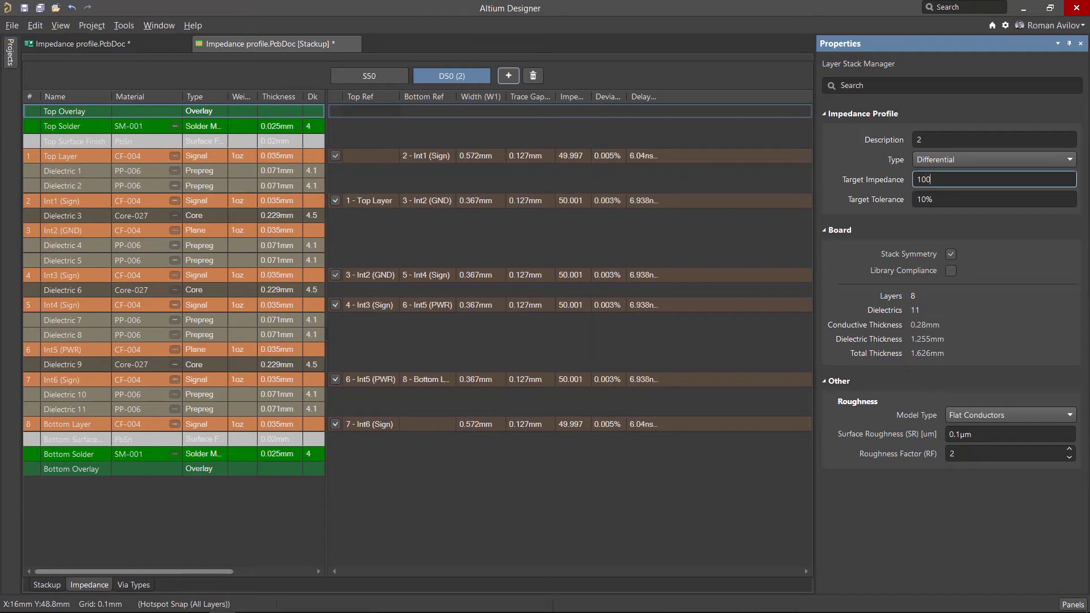
key(Return)
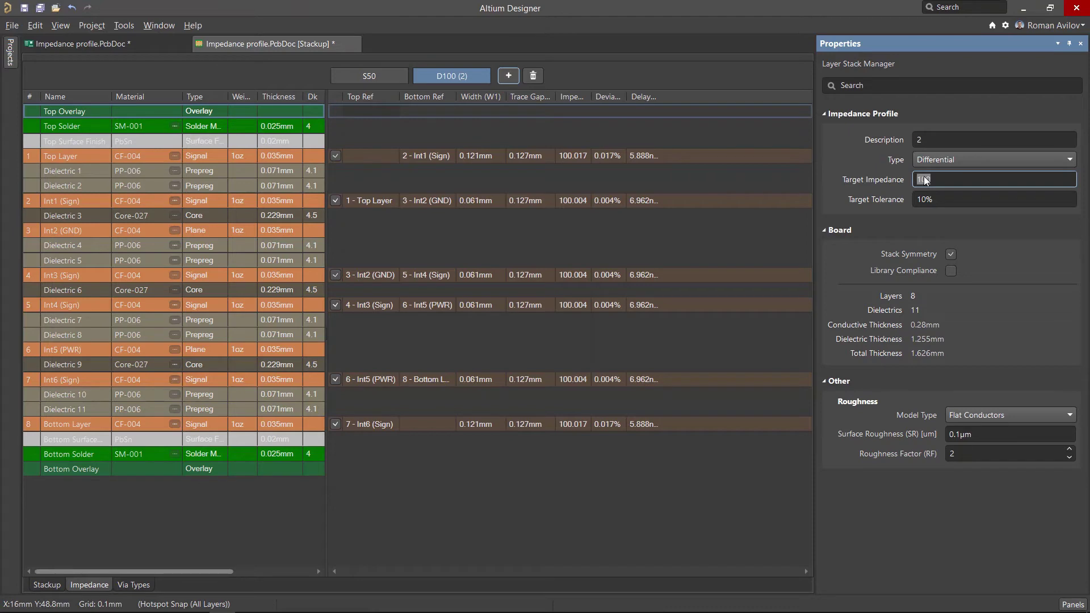
Include surface finish for D100 outer layers and set a 0.3mm trace gap solved from impedance
click(356, 155)
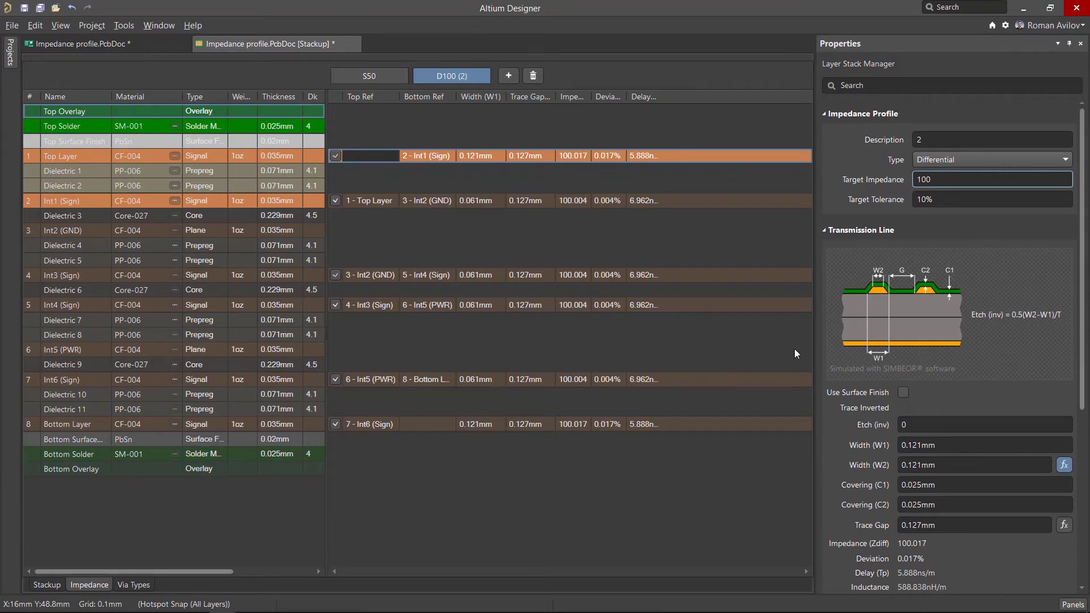
click(904, 395)
click(903, 393)
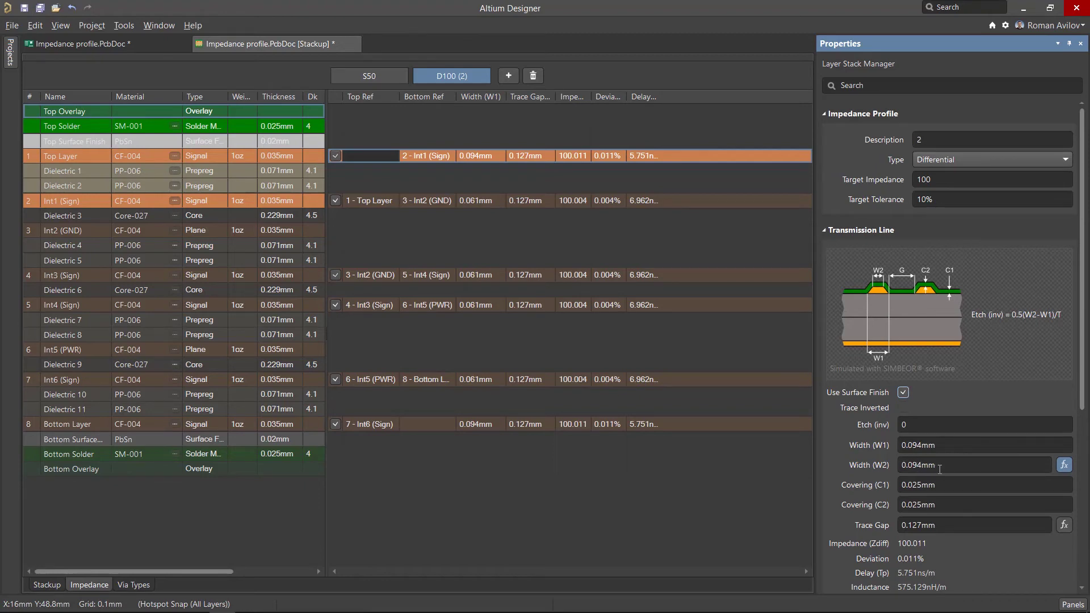
click(1005, 525)
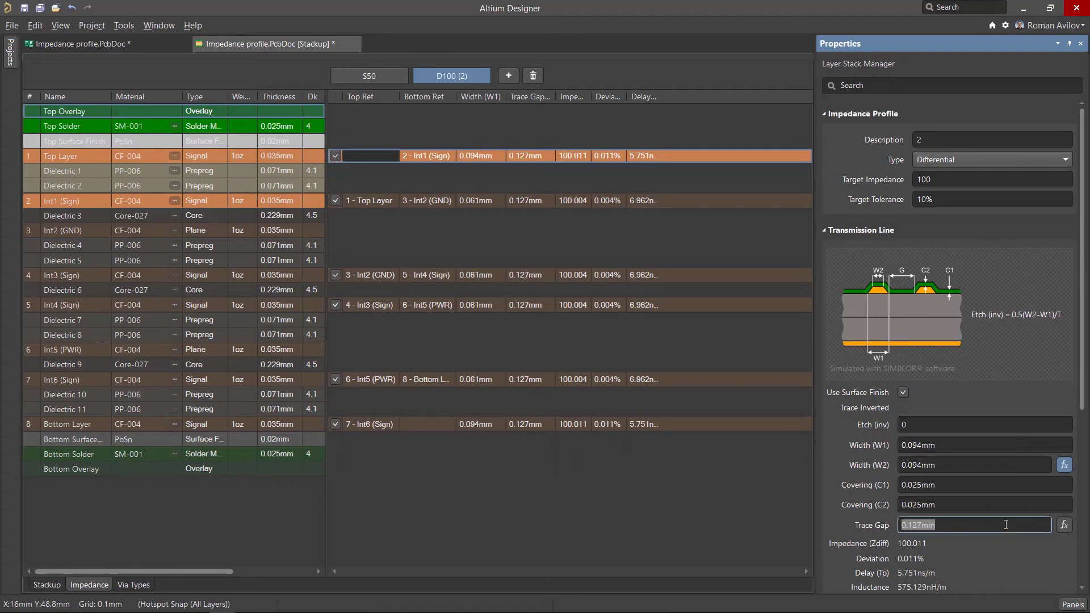
text(0.3)
key(Return)
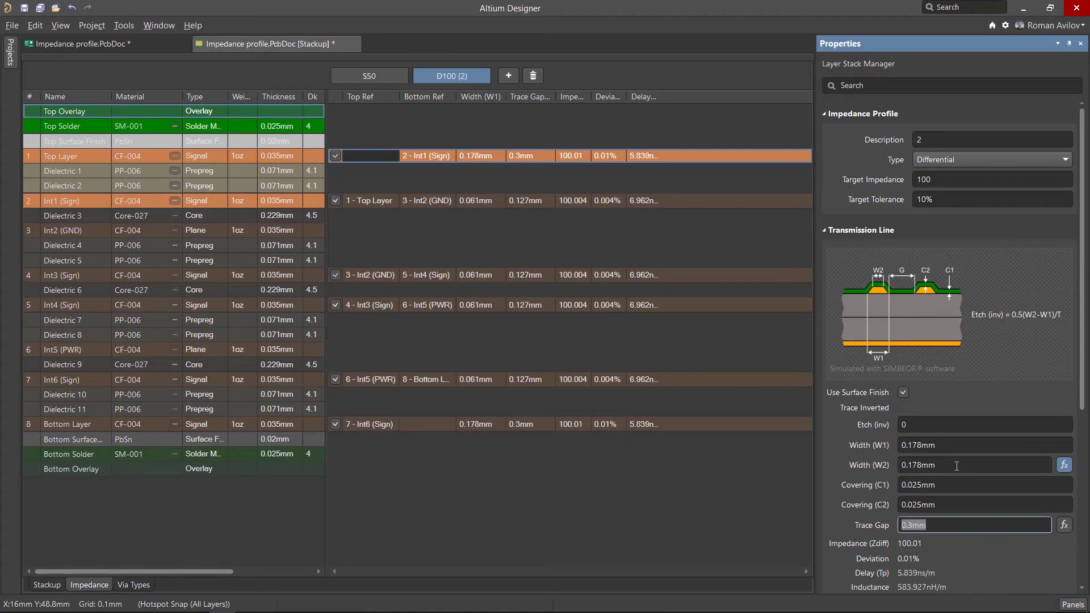
click(1066, 526)
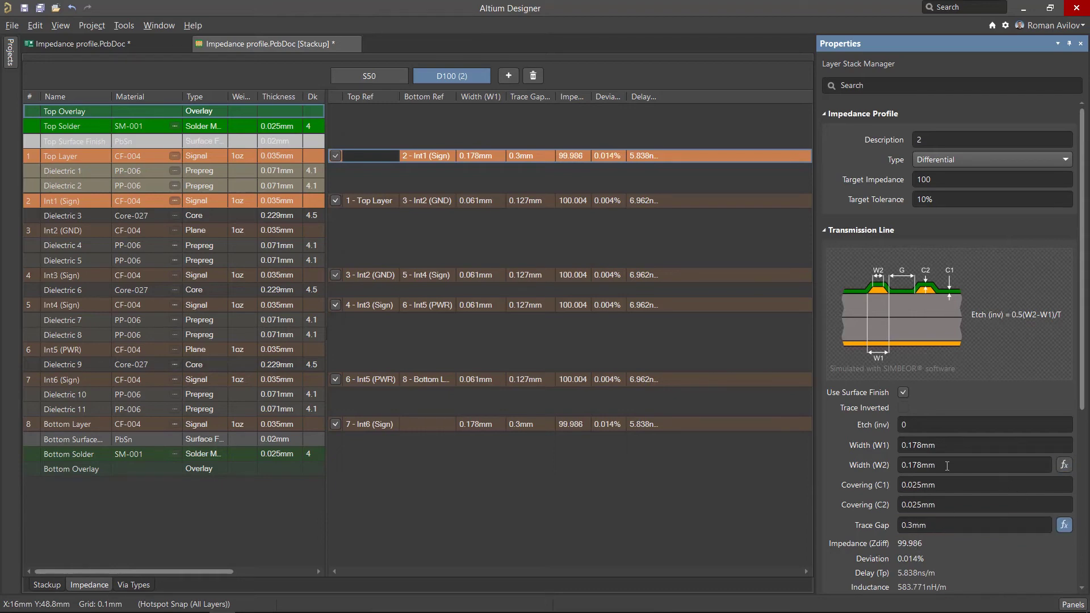
Set trace width W1 to 0.2mm, keeping the Flat Conductors roughness model
click(861, 444)
text(0.2)
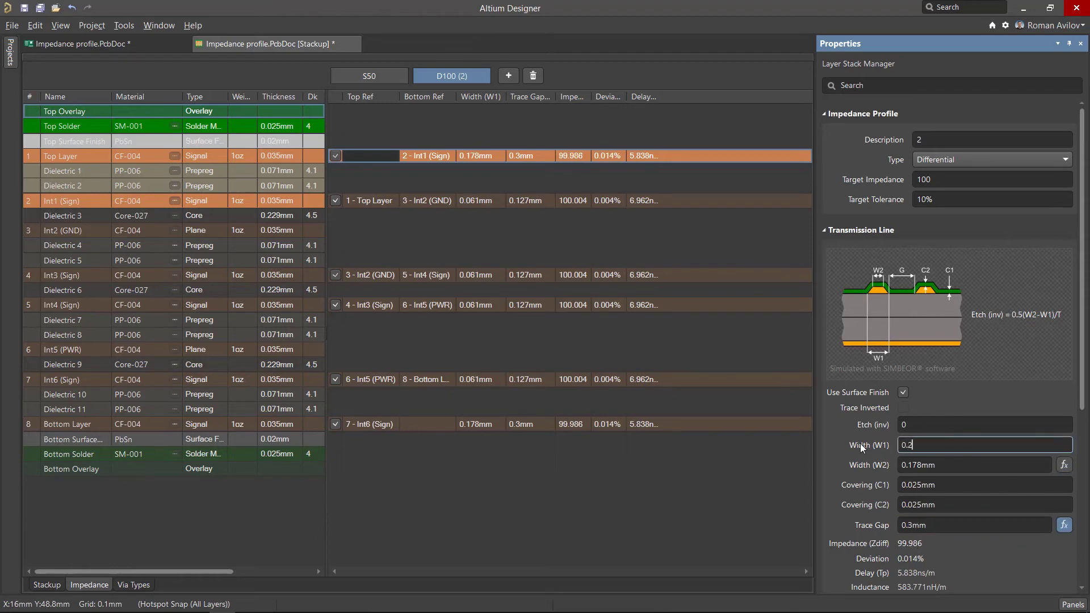
key(Return)
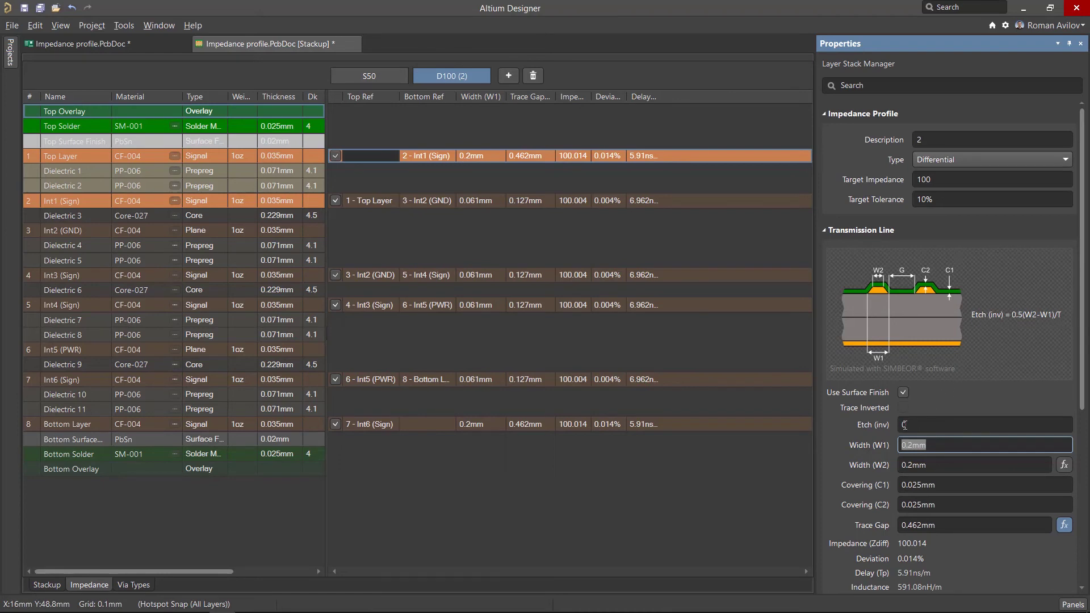
scroll(830, 325, down, 5)
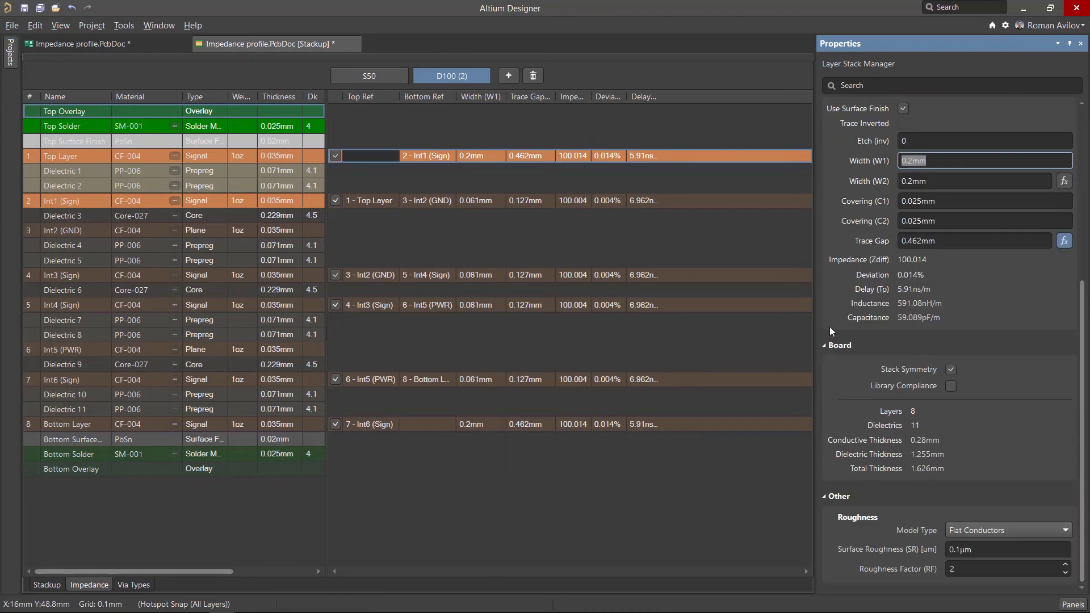
click(978, 529)
click(978, 530)
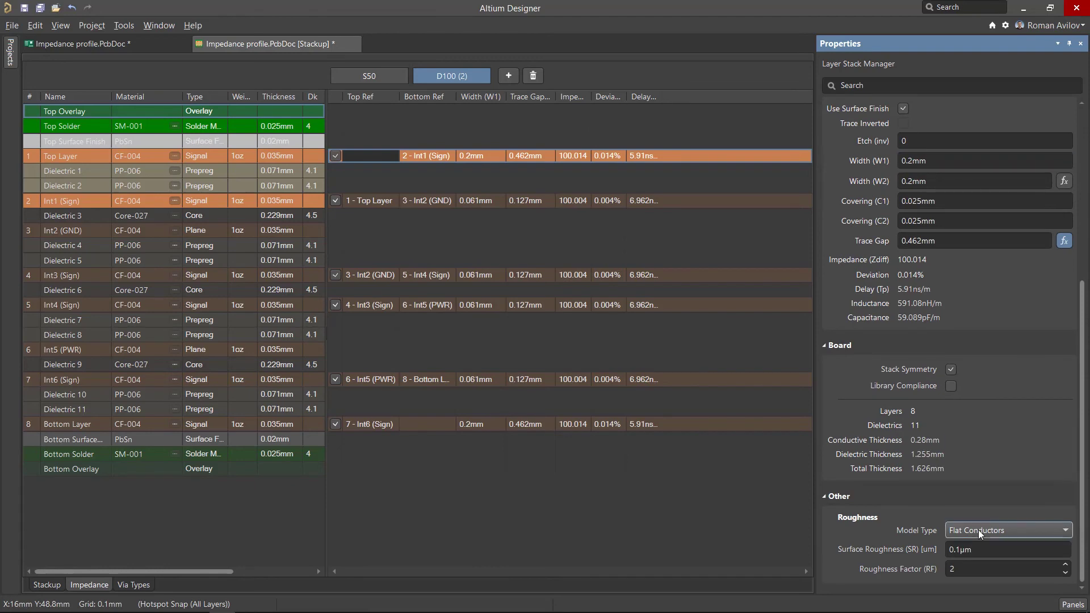
Save the layer stack, then open the PCB Rules and Constraints Editor with D, R
click(24, 7)
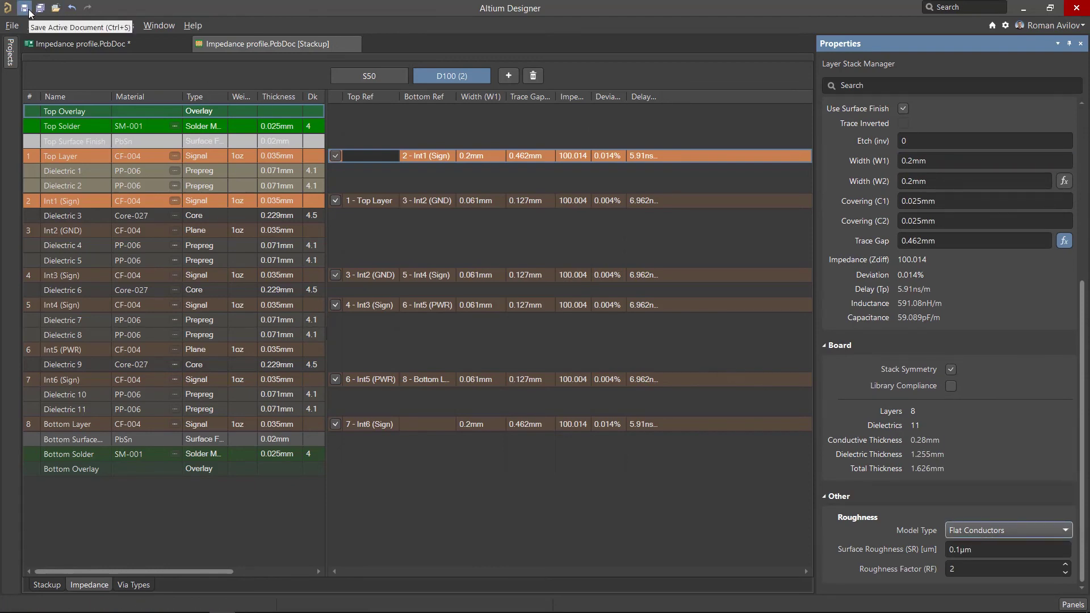
click(77, 46)
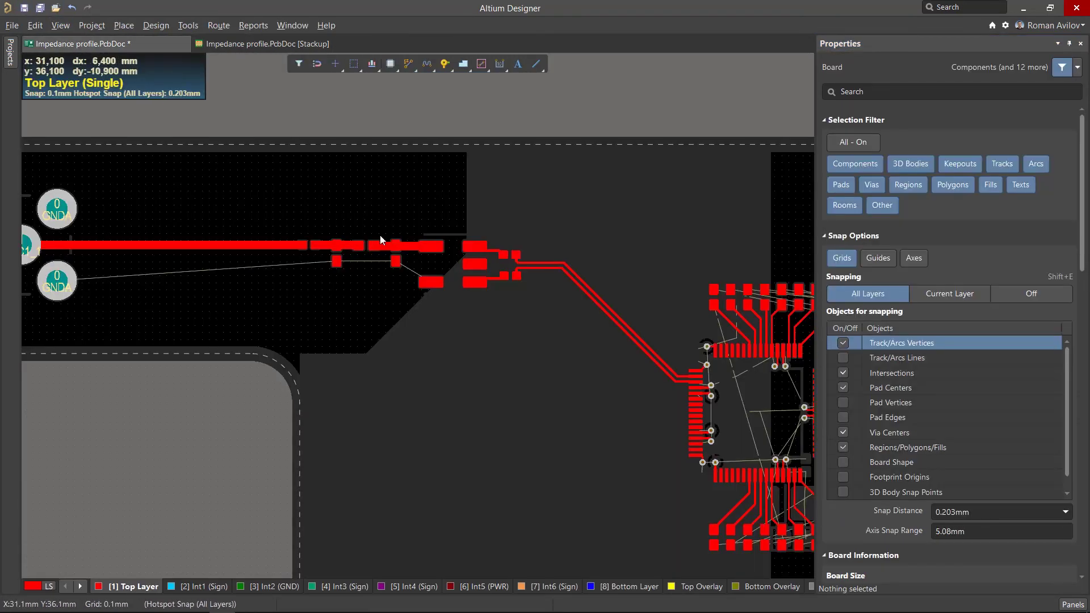
ctrl+scroll(380, 246, down, 2)
key(d)
key(r)
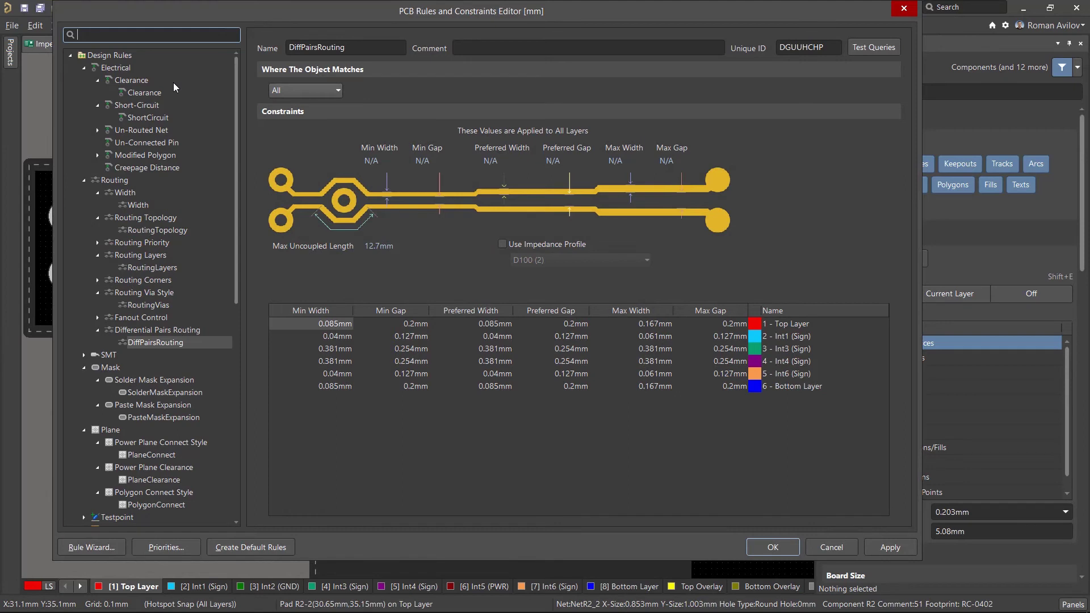
Add a new Width rule applying to Net Class 50Ohm
click(139, 204)
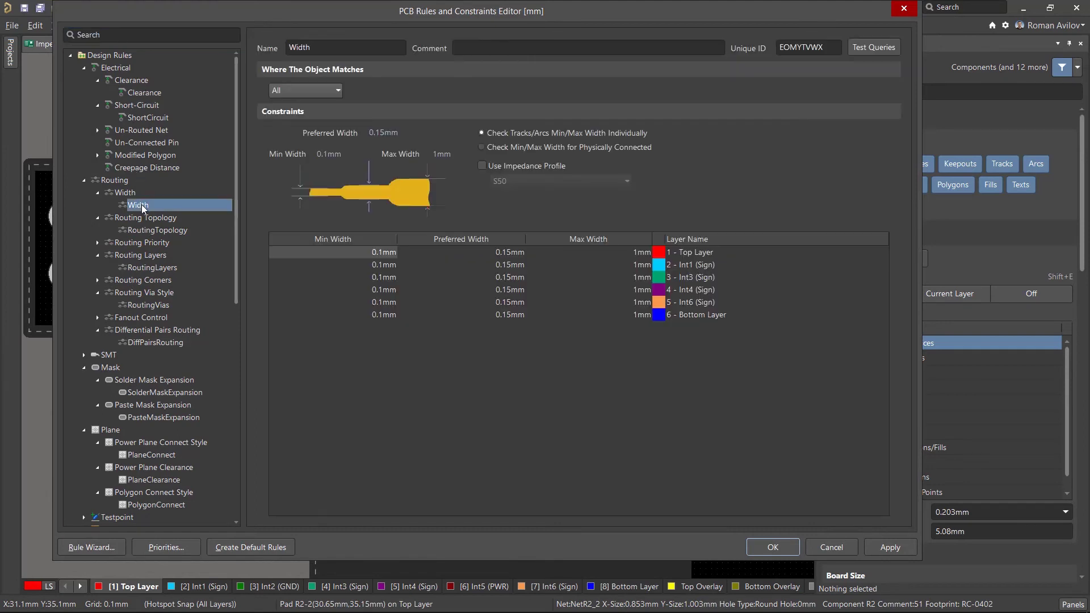
right_click(142, 205)
click(178, 211)
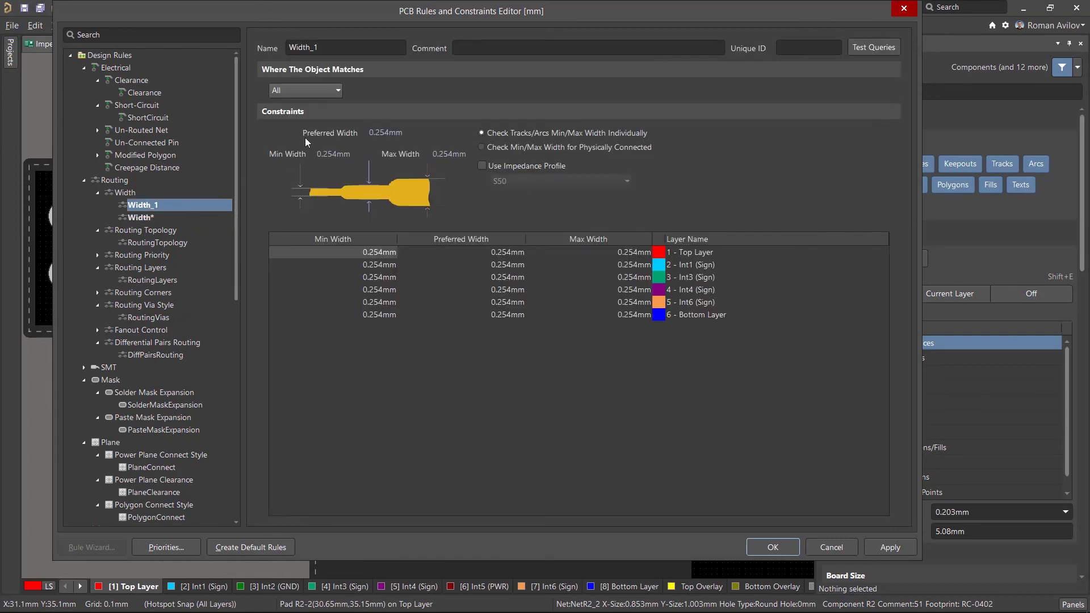
click(315, 90)
click(293, 128)
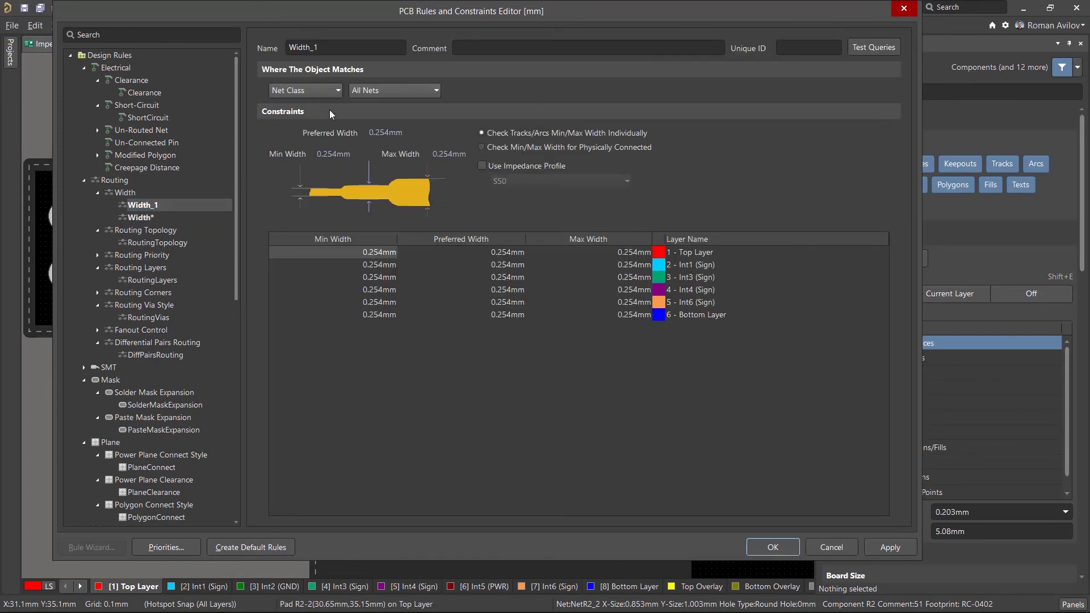
click(397, 90)
click(374, 106)
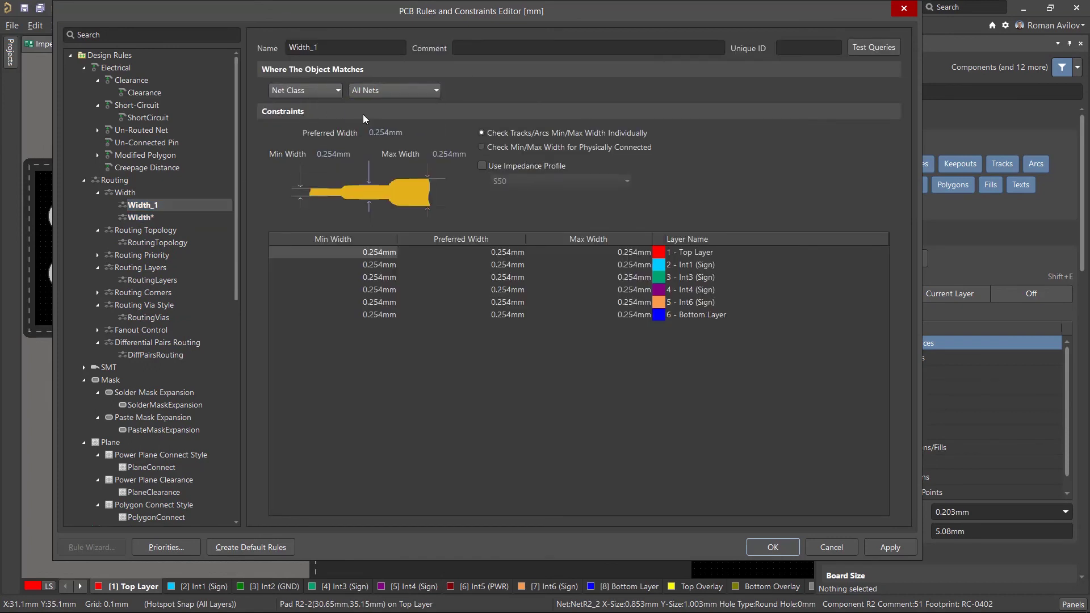
Make the Width_1 rule take its widths from the S50 impedance profile
click(527, 168)
click(518, 181)
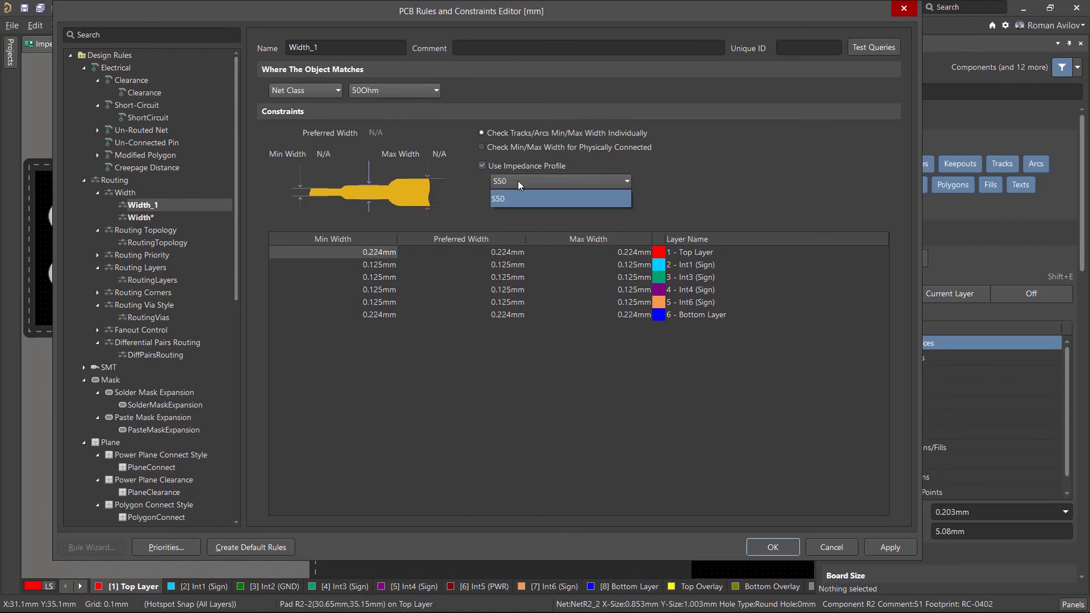
click(518, 180)
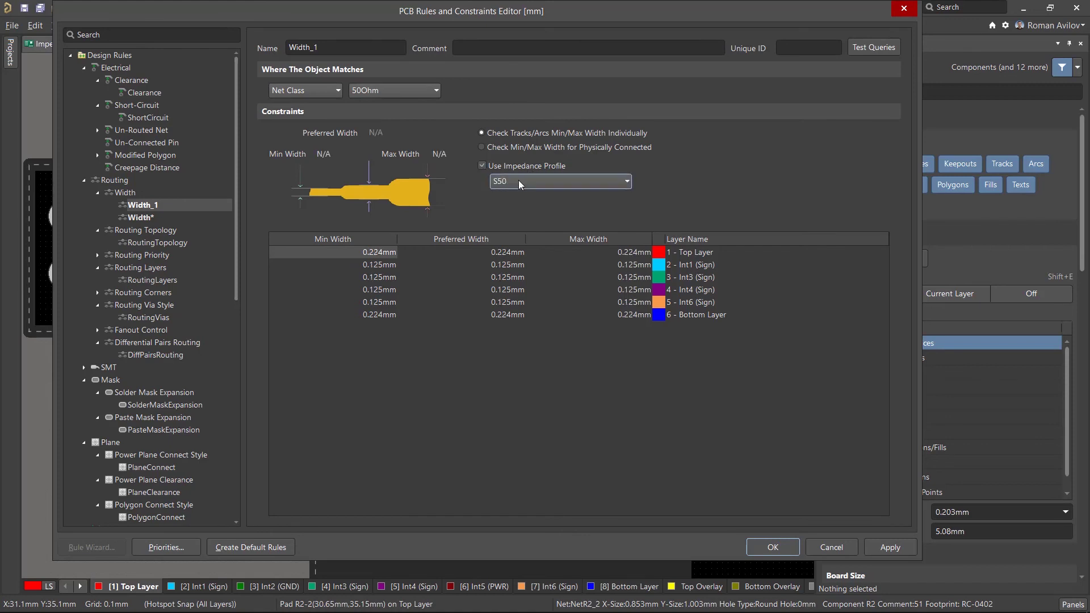